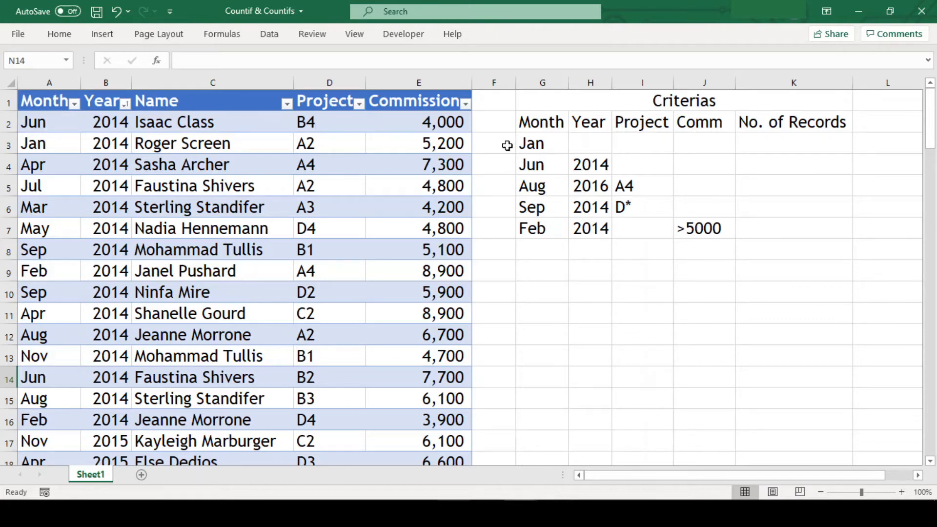
In K3, enter a COUNTIF formula that counts the table's Month column entries matching the criterion in G3
left_click_drag(453, 122, 414, 380)
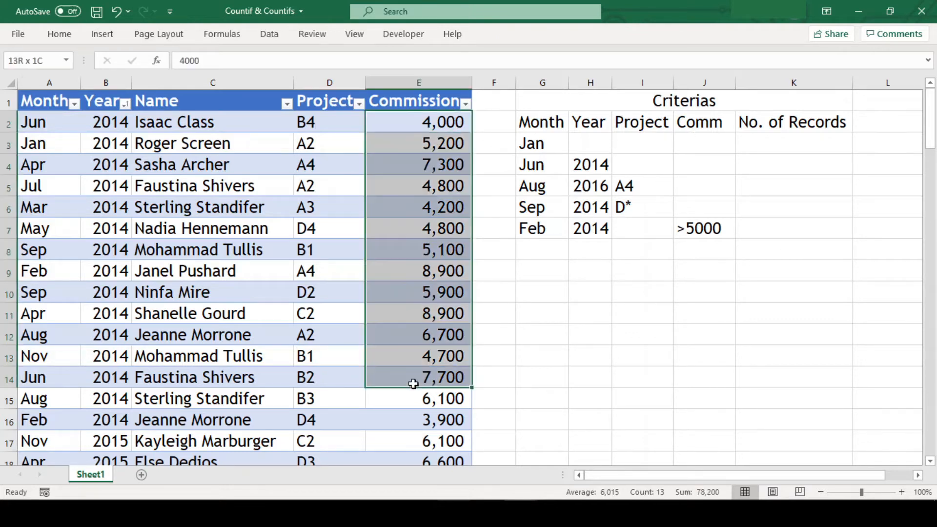
left_click(525, 148)
left_click(789, 148)
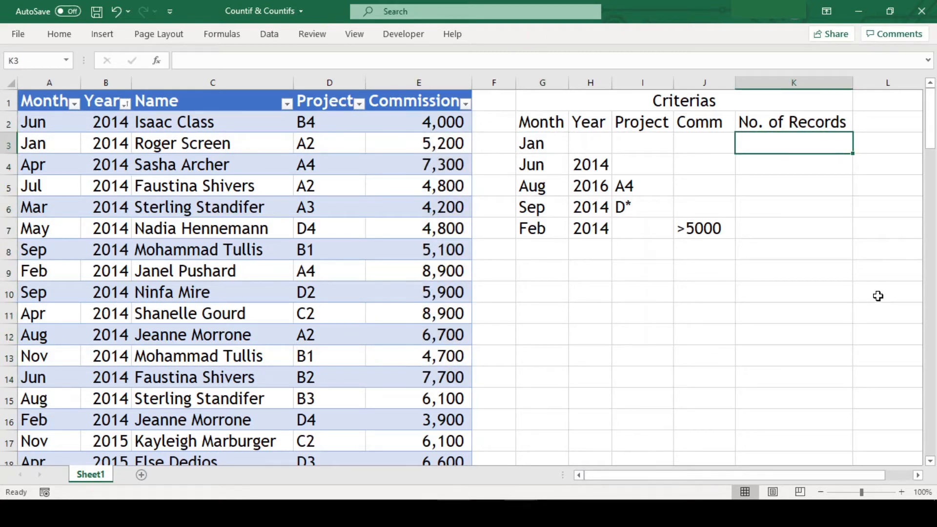
type("=")
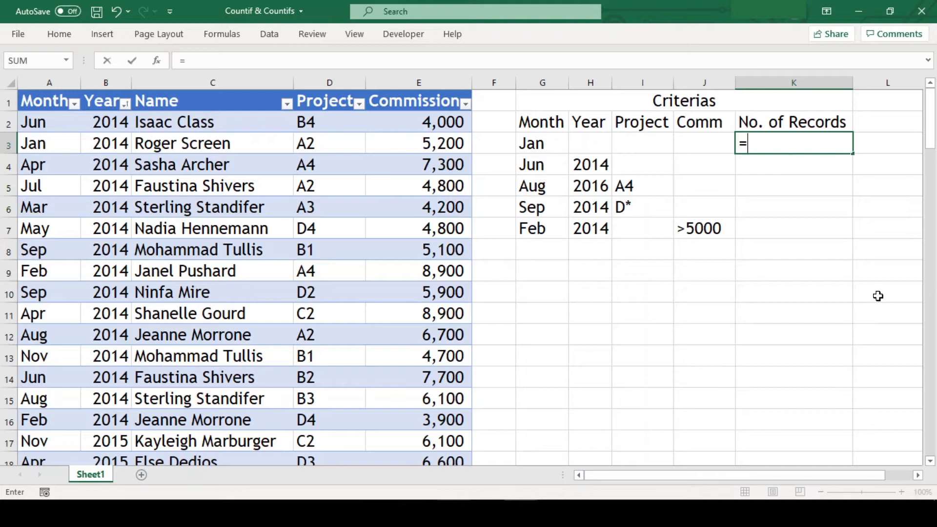
type("countif(")
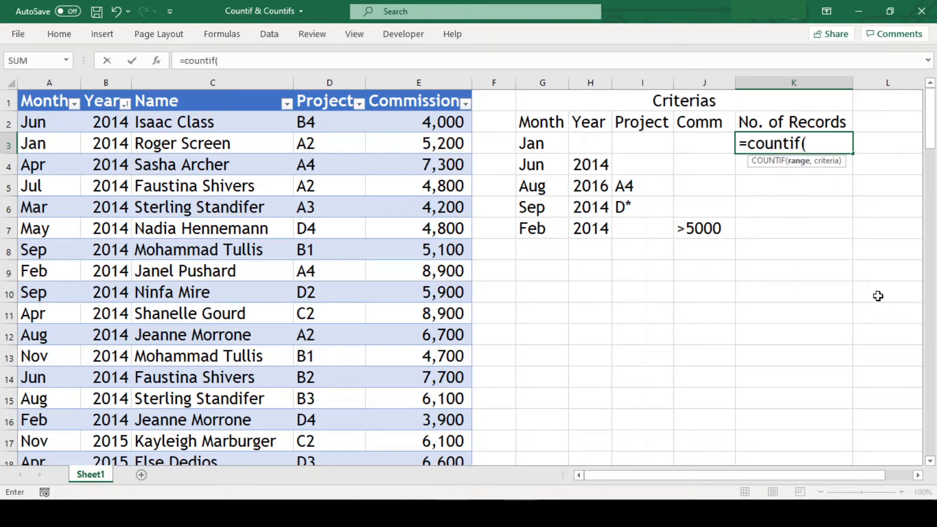
key("Left")
key("Left")
key("Left")
key("Left")
key("Left")
key("Left")
key("Left")
key("Left")
key("Left")
key("Left")
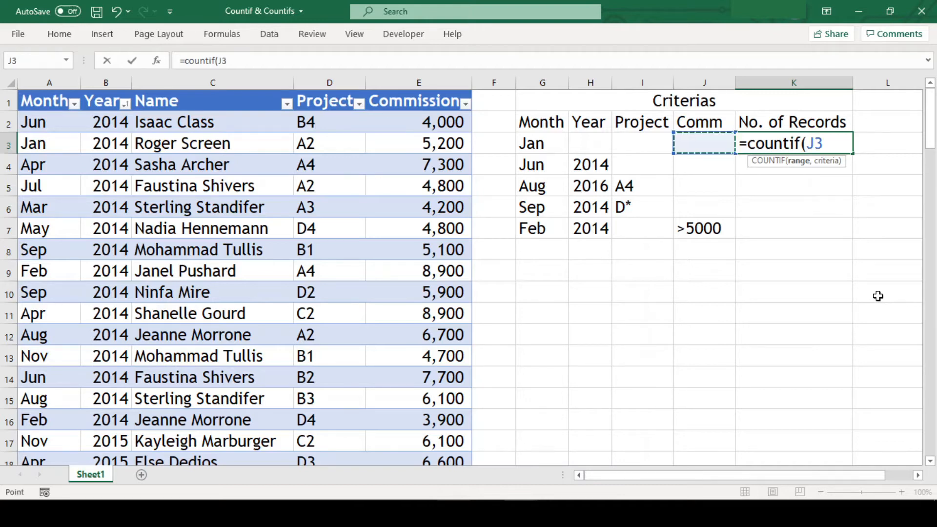
key("Up")
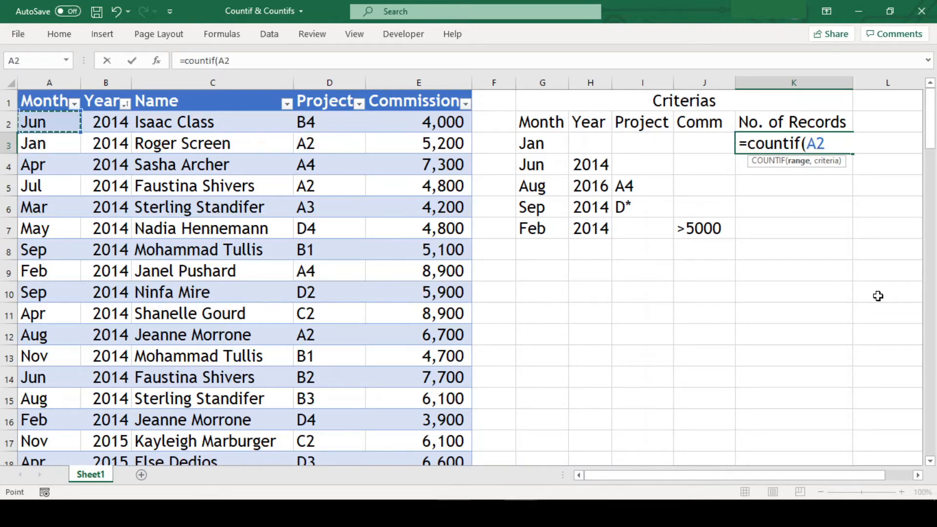
key("ctrl+shift+Down")
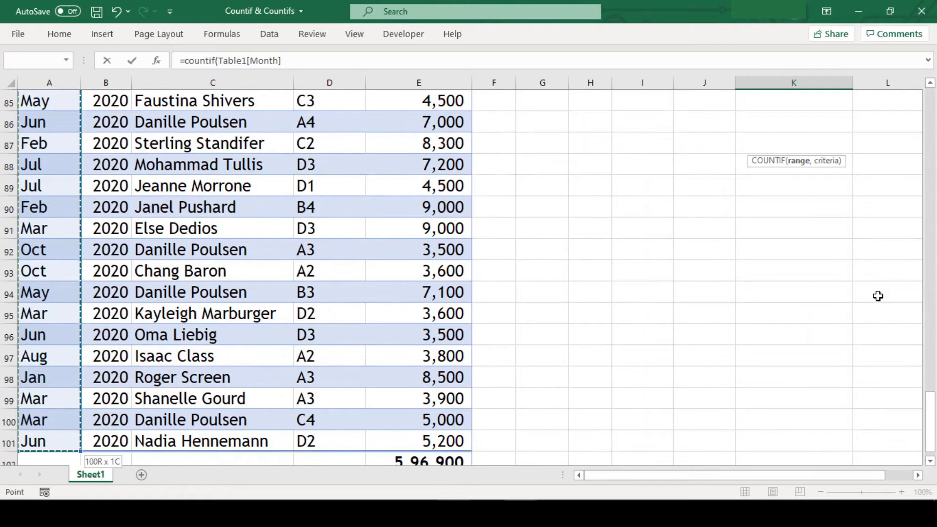
type(",")
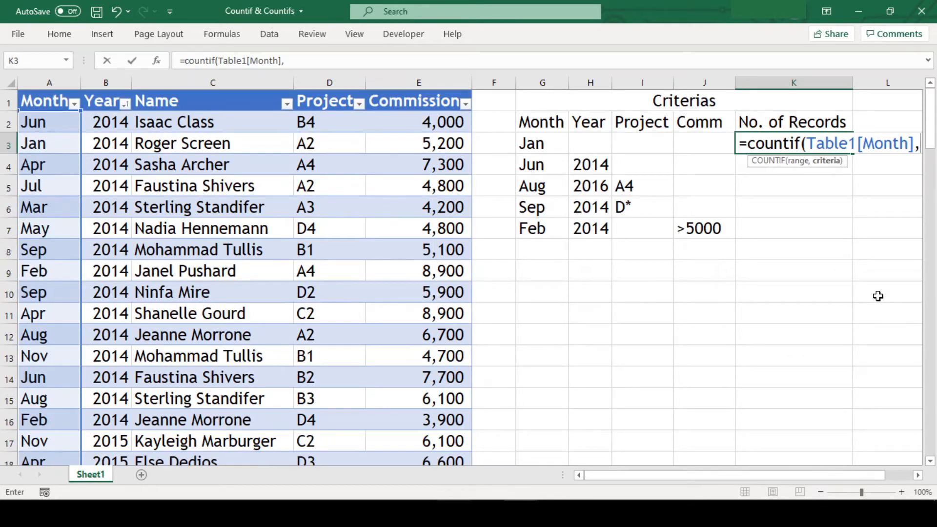
left_click(547, 146)
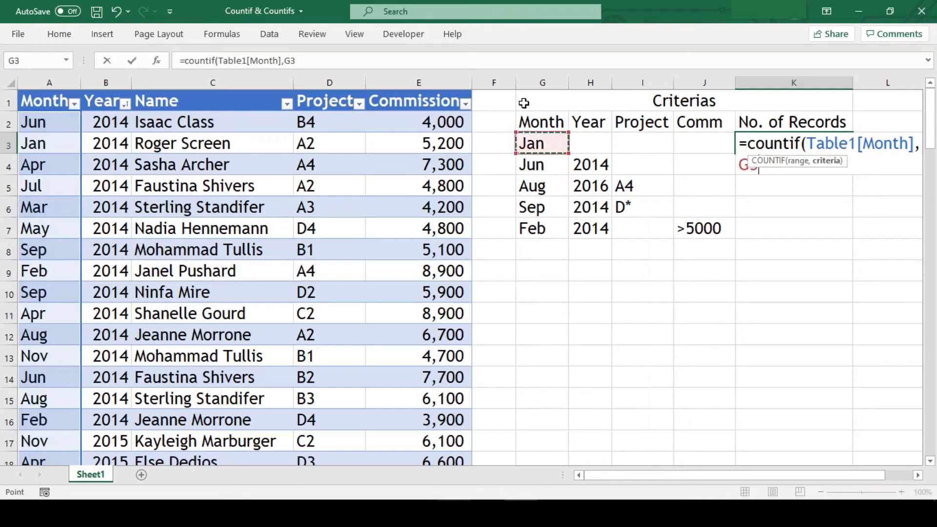
type(")")
key("Return")
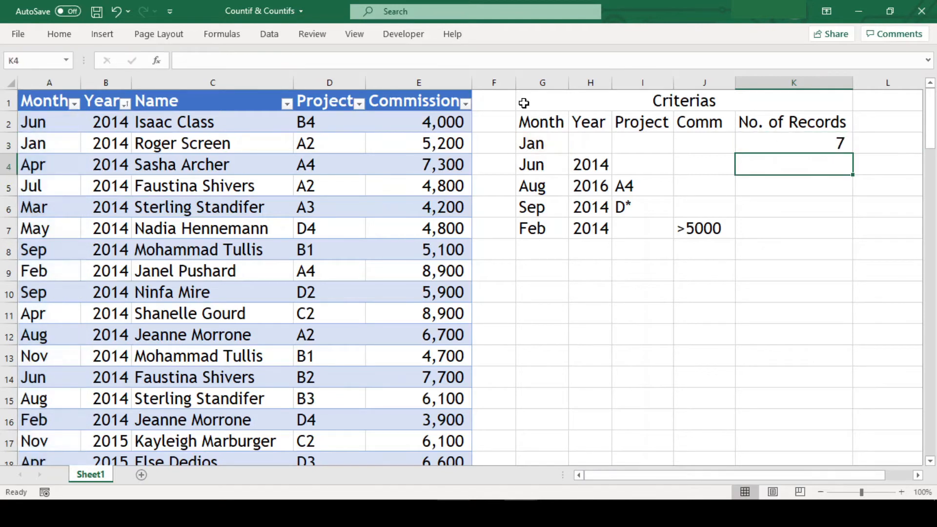
Filter the table's Month column to Jan to check the record count in K3, and restore all months
left_click(75, 104)
left_click(54, 267)
left_click(51, 329)
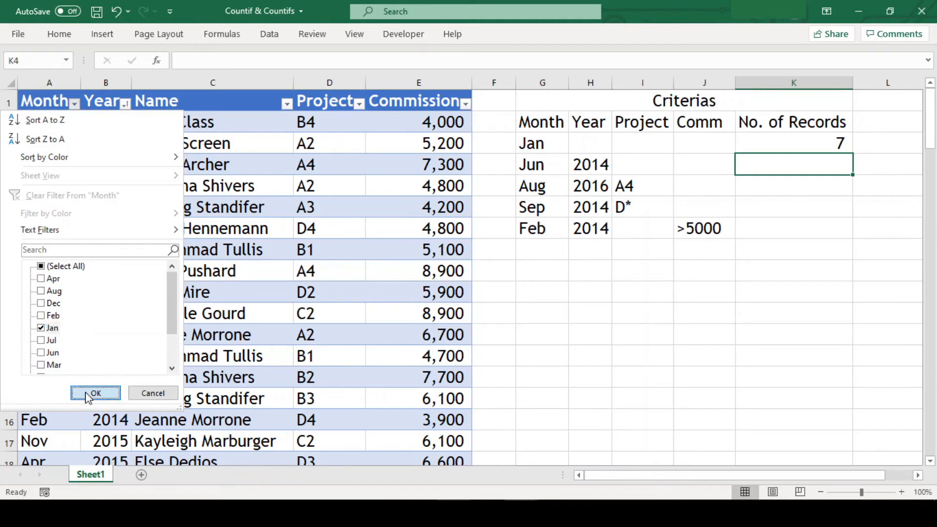
left_click(94, 392)
left_click_drag(417, 123, 425, 249)
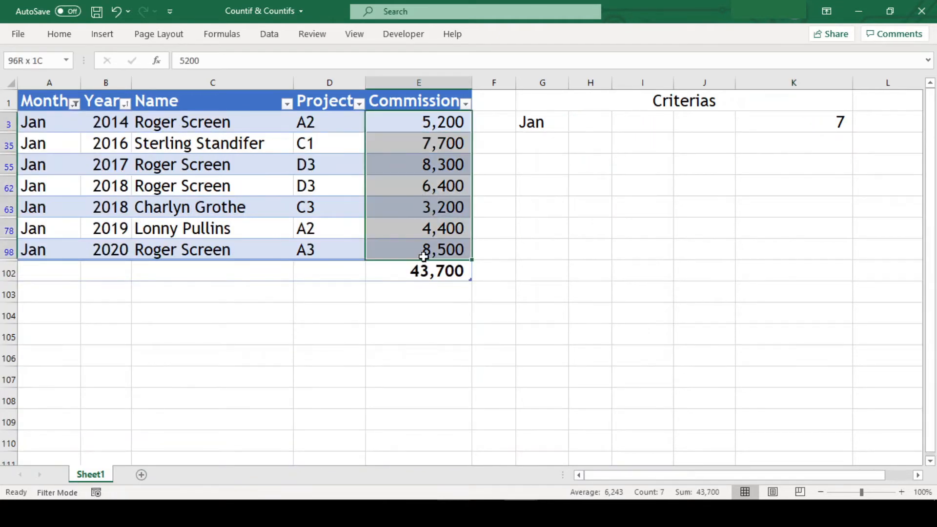
left_click(809, 120)
left_click(74, 104)
left_click(51, 267)
left_click(94, 392)
Start a COUNTIFS formula in K4 with A2:A101 as the first criteria range and G4 as its criterion
left_click(741, 170)
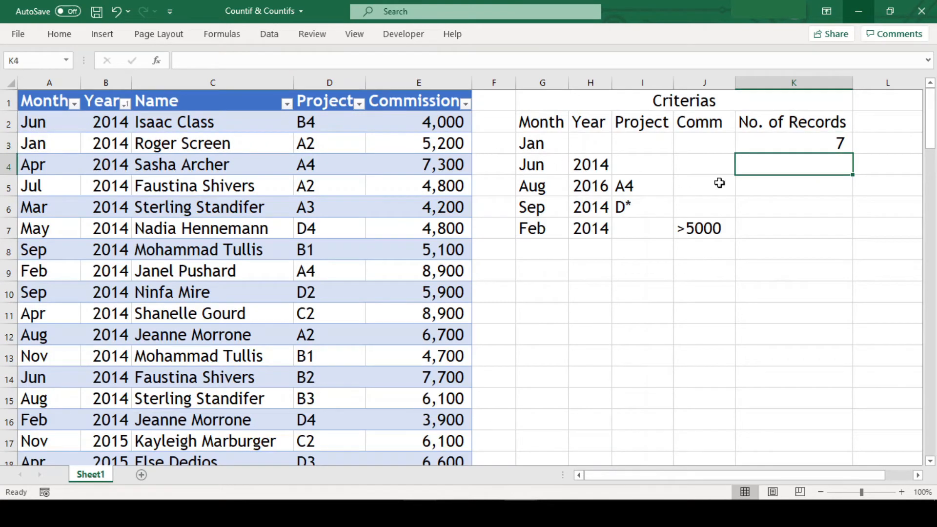
left_click(806, 122)
left_click(546, 166)
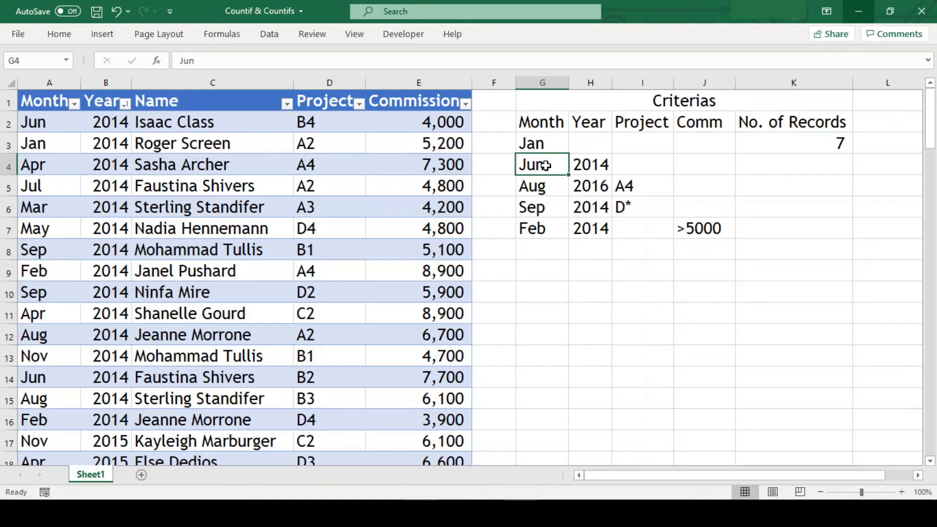
left_click(593, 165)
left_click(827, 170)
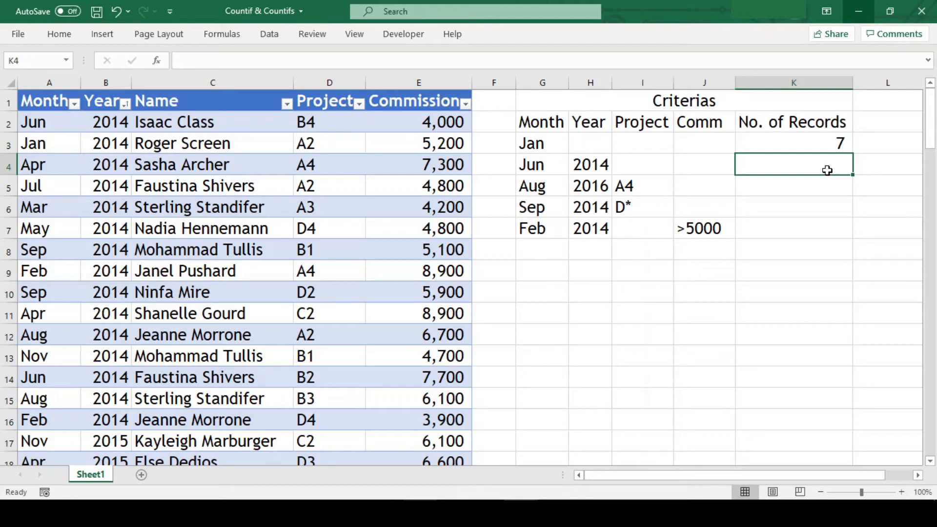
type("=cou")
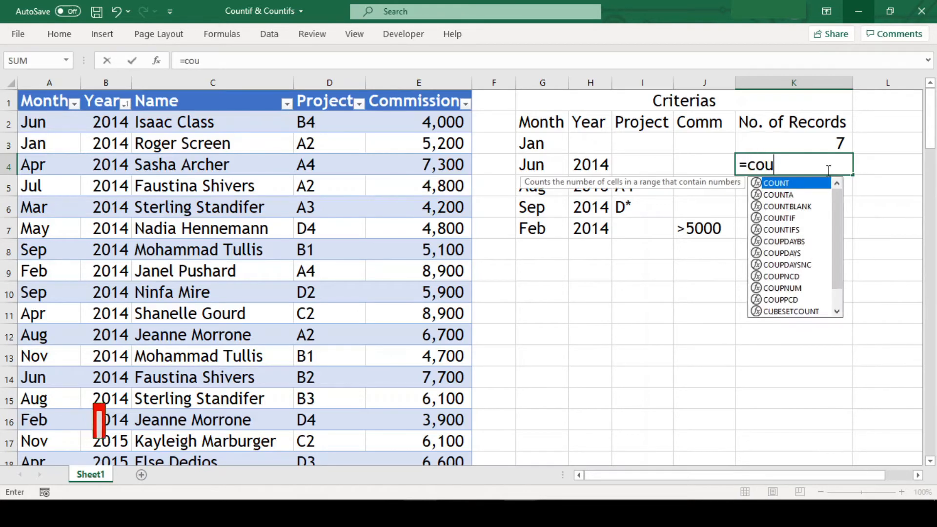
type("ntifs(")
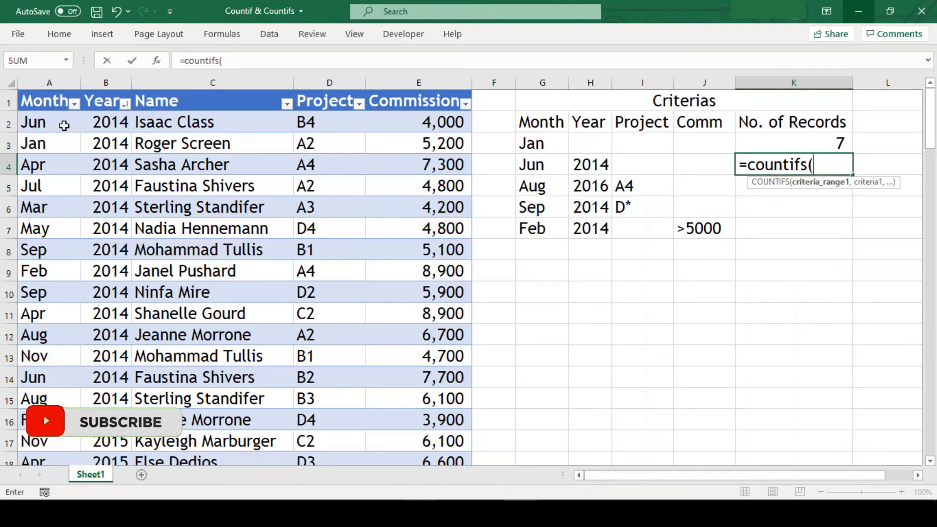
type("a2")
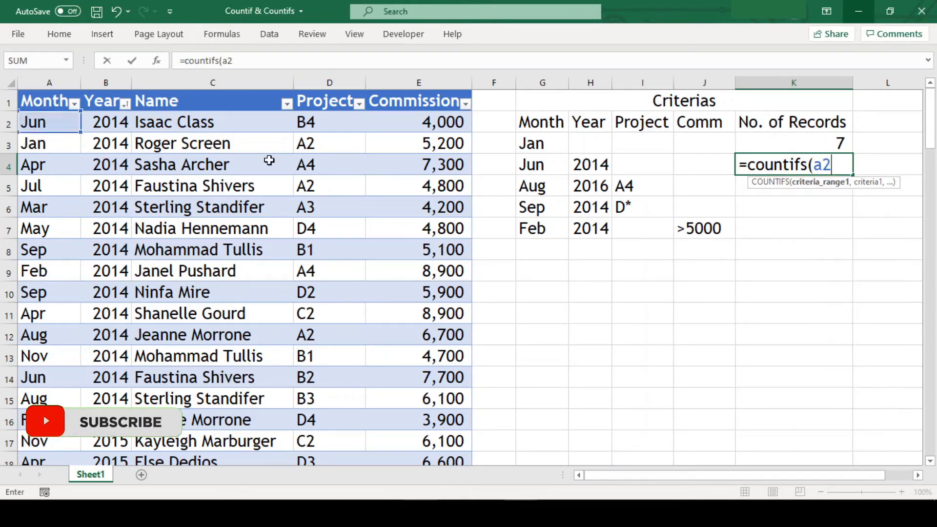
type(":a")
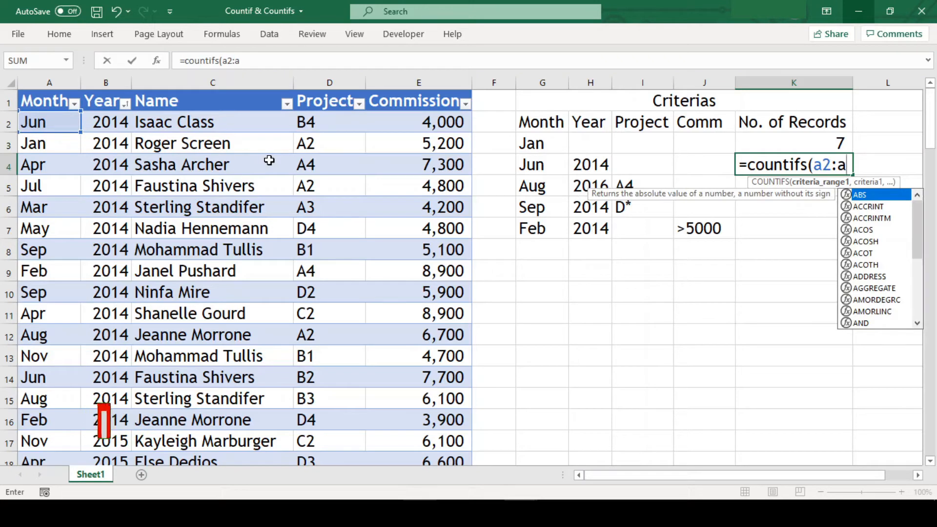
type("101,")
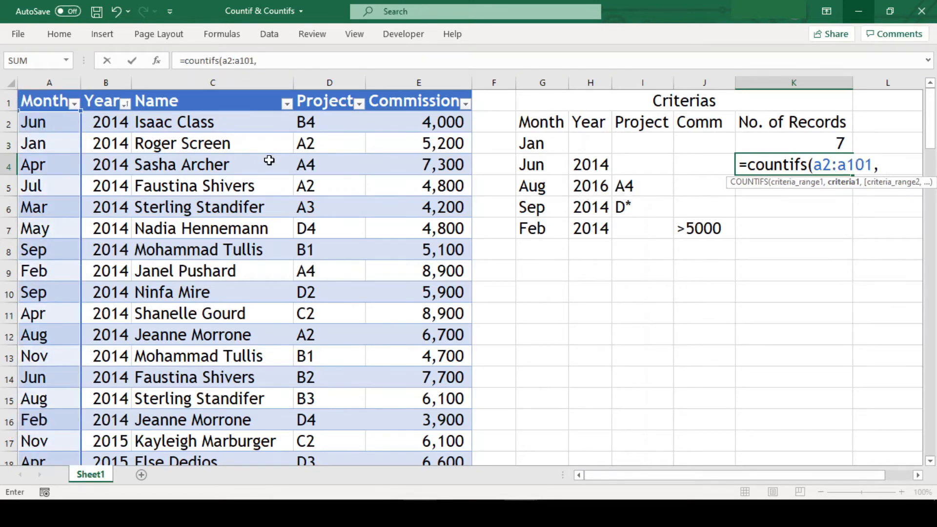
left_click(535, 168)
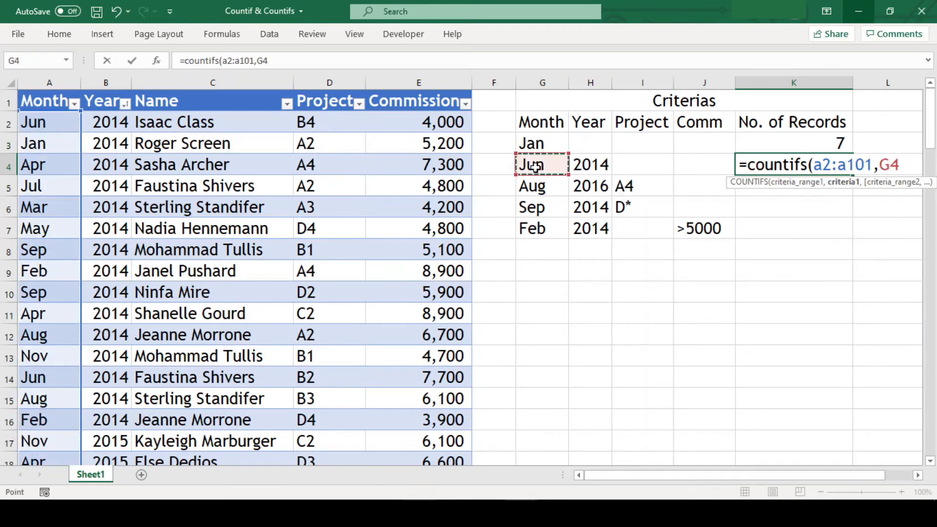
type(",")
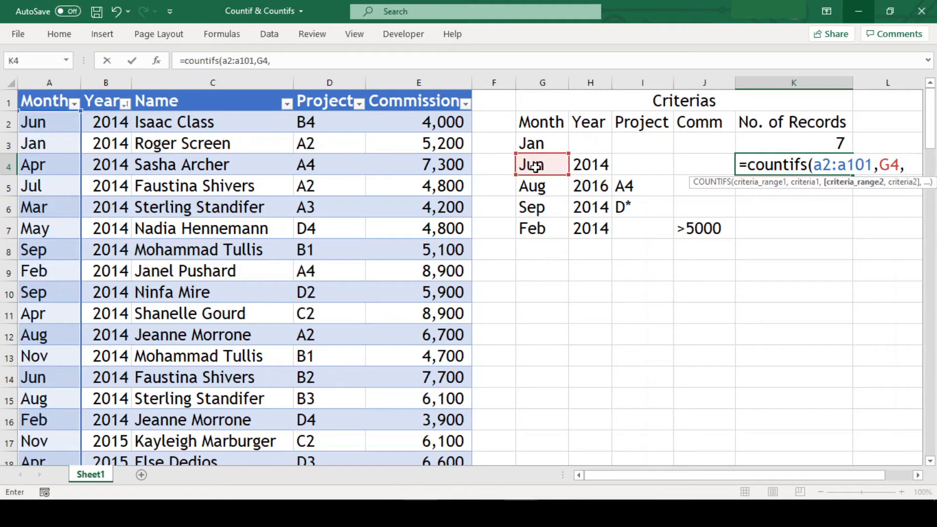
Complete the K4 formula with B2:B101 as the second criteria range and H4 as its criterion
type("b2:b")
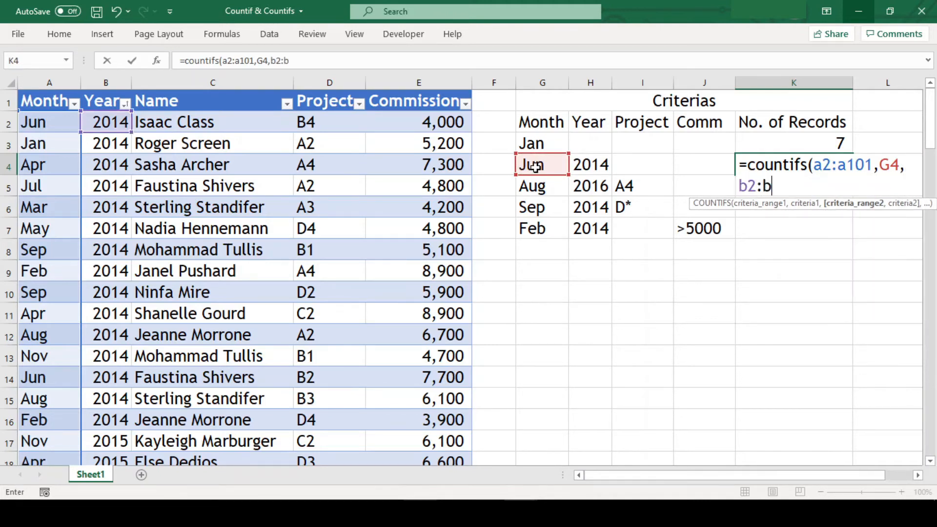
type("101,")
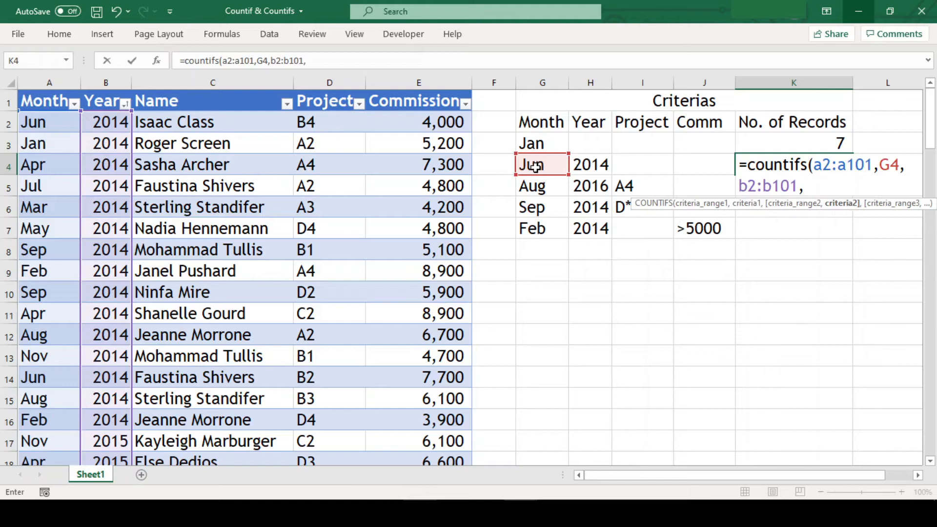
left_click(596, 164)
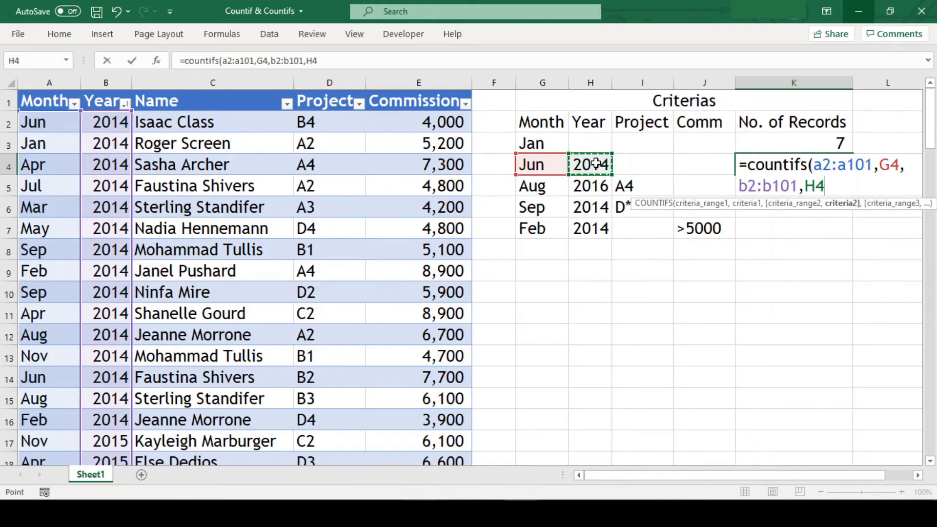
type(")")
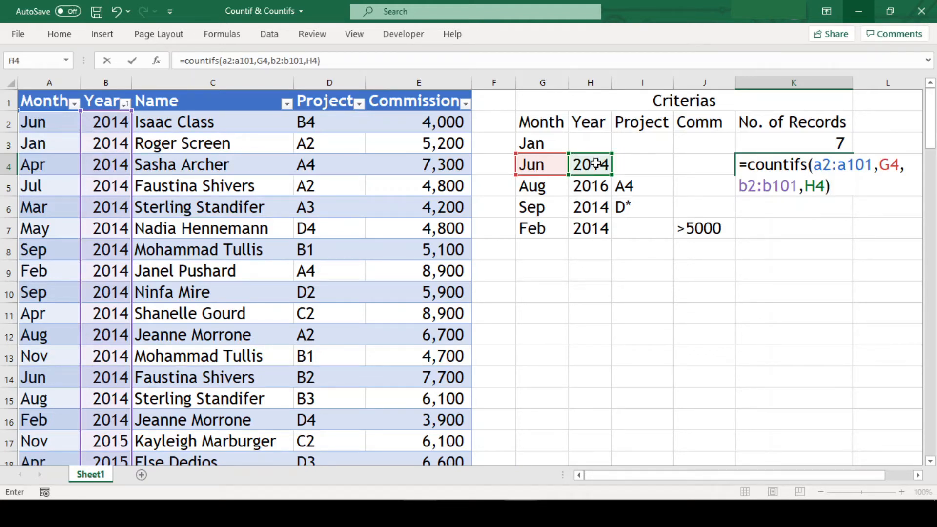
key("Return")
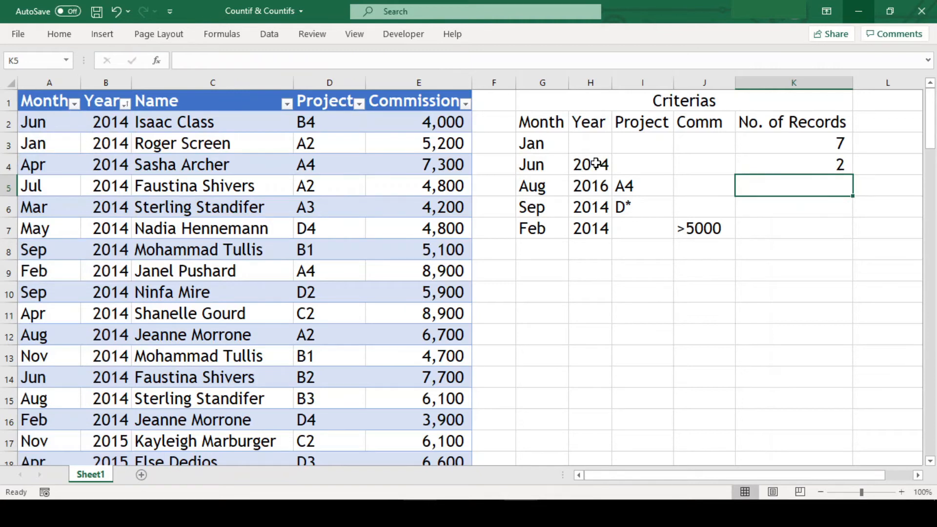
Filter the table to month Jun and year 2014 to check the count in K4, and clear both filters
left_click(74, 103)
type("jun")
key("Return")
left_click(126, 104)
left_click(40, 267)
left_click(41, 278)
left_click(93, 393)
left_click_drag(429, 122, 429, 144)
left_click(705, 228)
left_click(74, 103)
left_click(100, 192)
left_click(126, 104)
left_click(100, 192)
Make the ranges in the K4 formula absolute, as $A$2:$A$101 and $B$2:$B$101
double_click(822, 163)
left_click(839, 165)
key("F4")
left_click(896, 164)
key("F4")
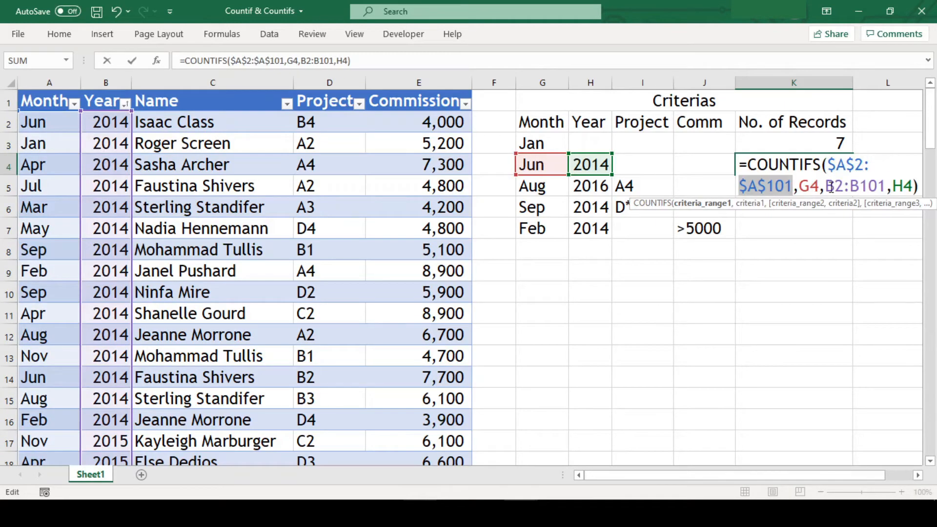
left_click(830, 188)
key("F4")
left_click(882, 187)
key("F4")
key("Return")
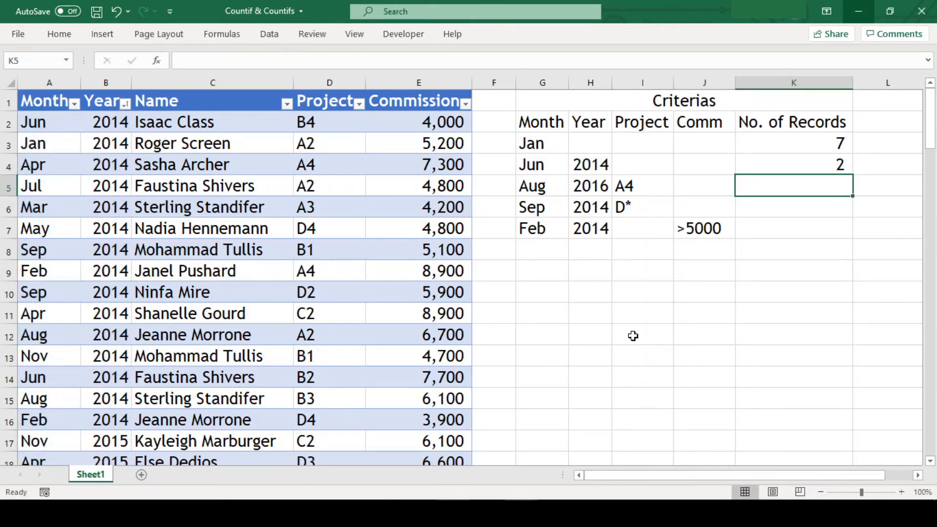
Fill the COUNTIFS formula from K4 down into K5 for the Aug, 2016, A4 criteria row
left_click_drag(538, 187, 628, 184)
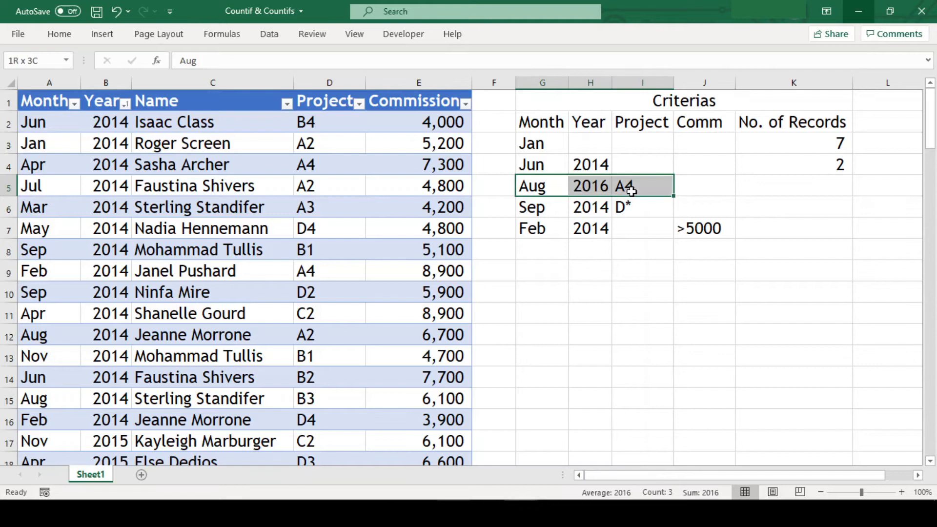
left_click(806, 191)
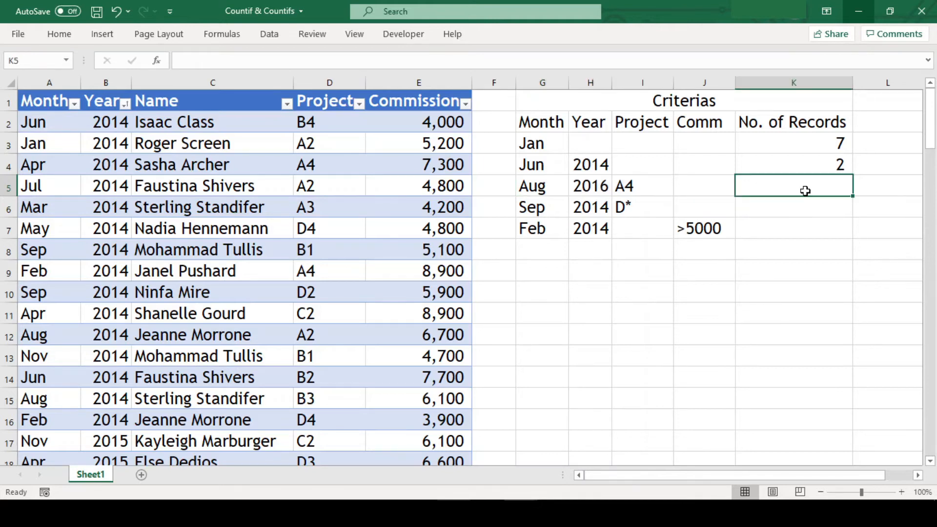
key("ctrl+d")
Extend the K5 formula with $D$2:$D$101 as the third criteria range and I5 as its criterion
double_click(806, 191)
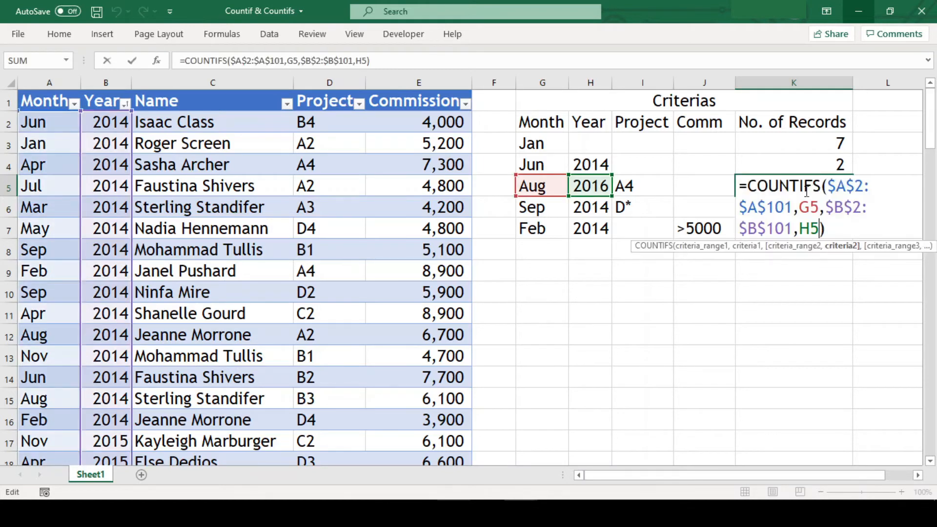
type(",d2")
key("F4")
type(":")
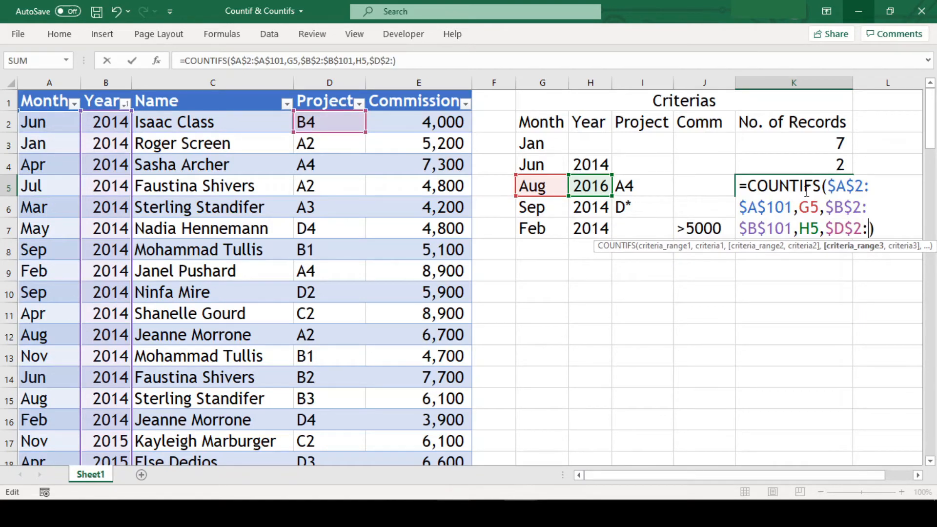
type("d101")
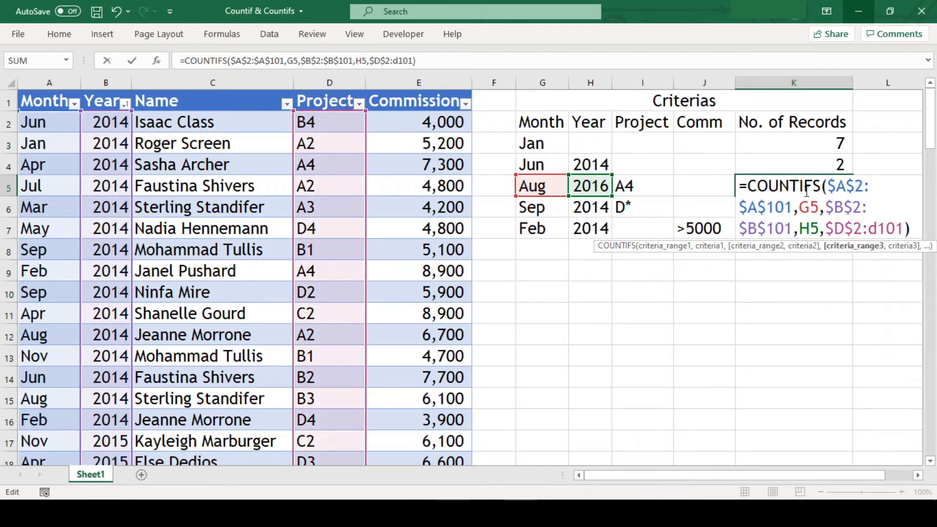
key("F4")
type(",")
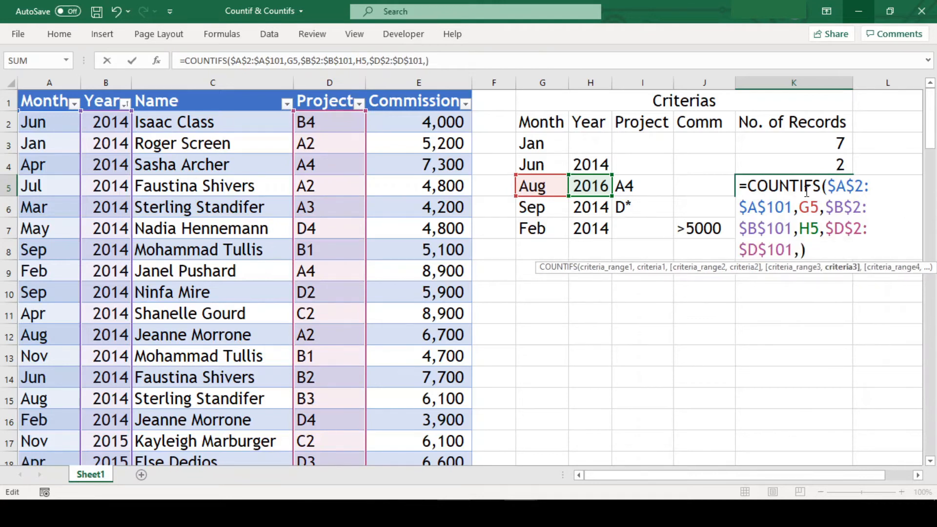
type("i5")
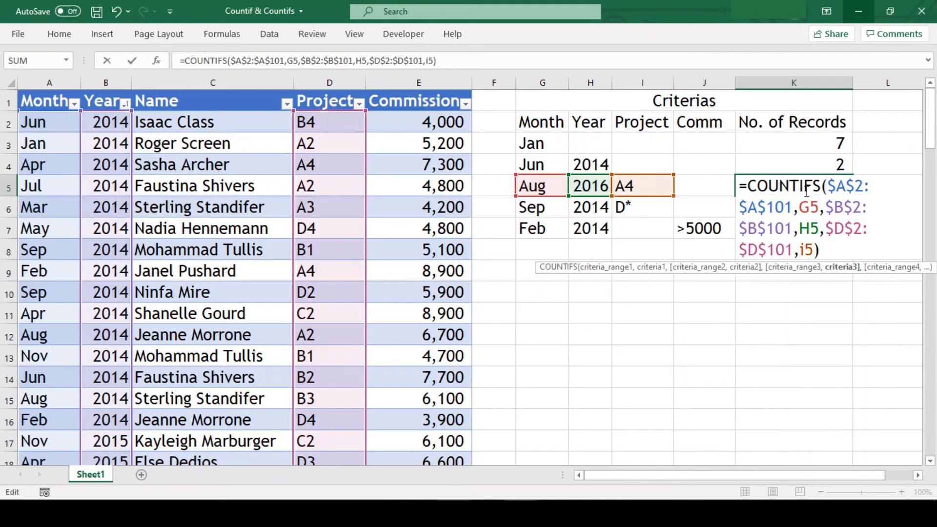
key("Return")
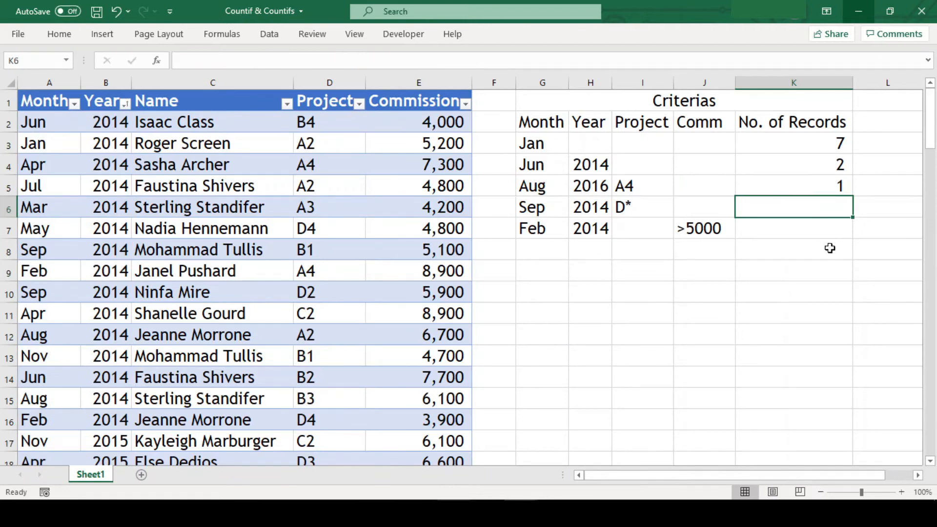
Filter the table to month Sep and year 2014 to check the matching records, and clear both filters
left_click(75, 104)
left_click(49, 266)
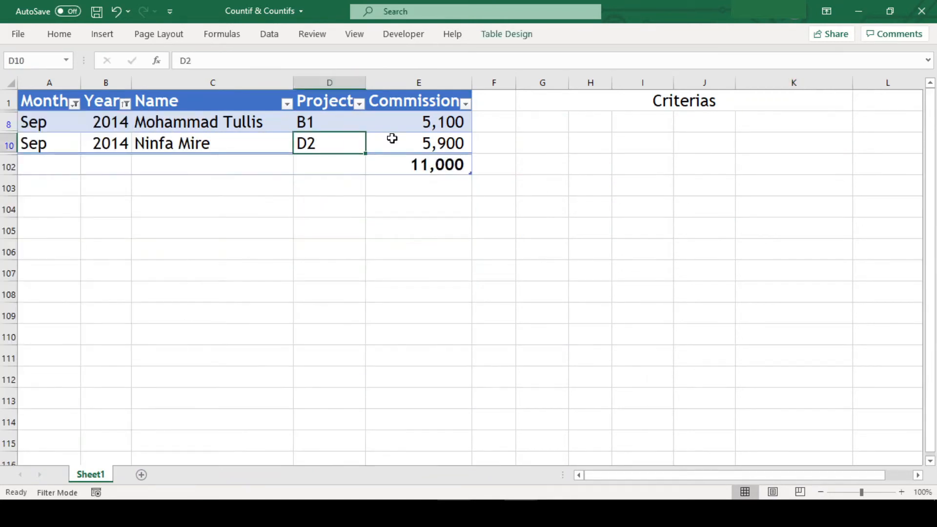
left_click(389, 138)
left_click(74, 121)
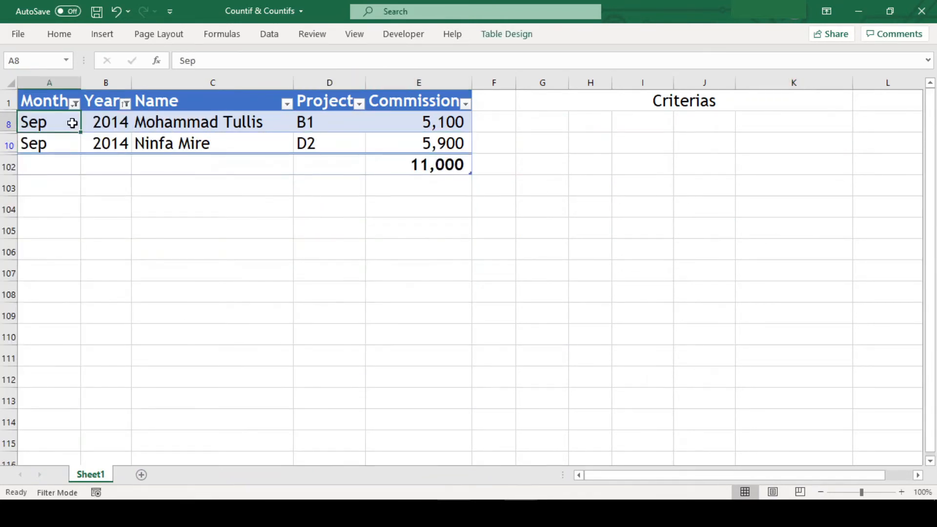
left_click(75, 104)
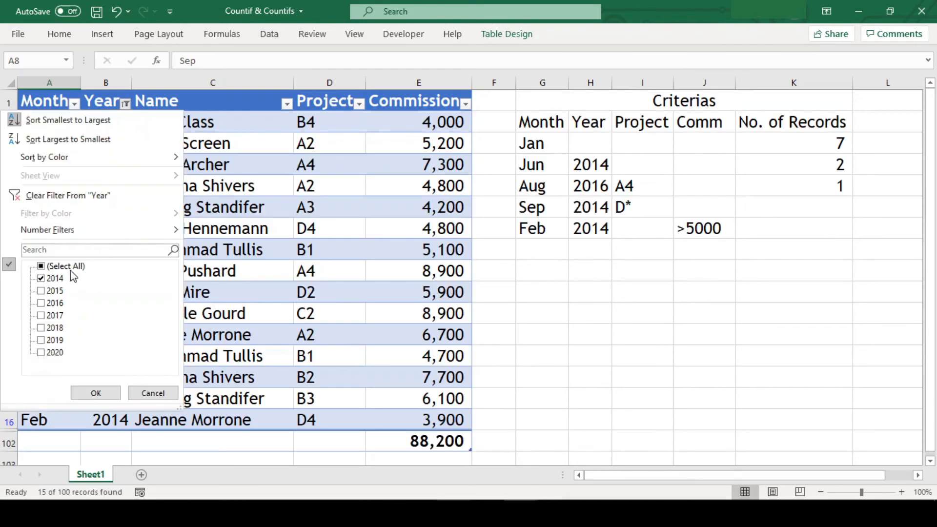
left_click(94, 391)
Fill the K5 formula down into K6 for the D* project criterion and review its cell references
left_click(811, 208)
key("Down")
key("Down")
key("Down")
left_click(646, 208)
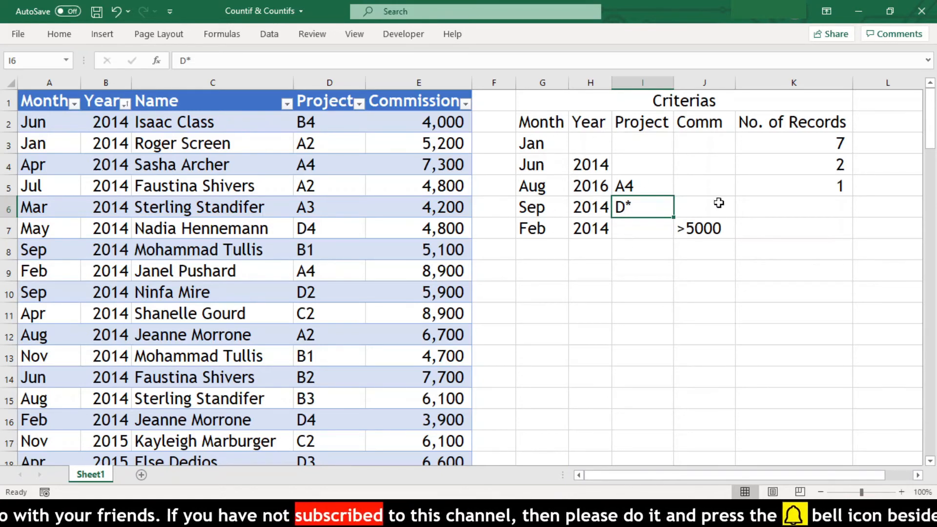
left_click(790, 202)
key("ctrl+d")
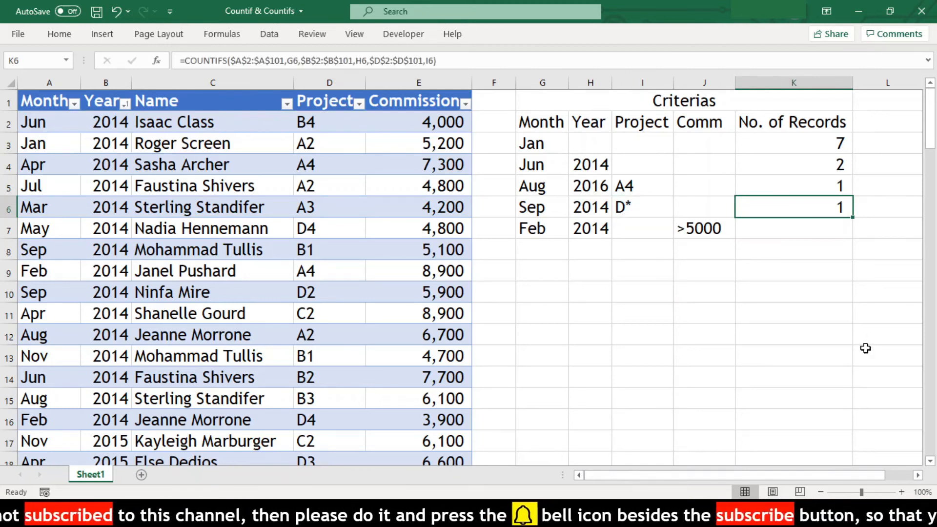
key("F2")
key("Escape")
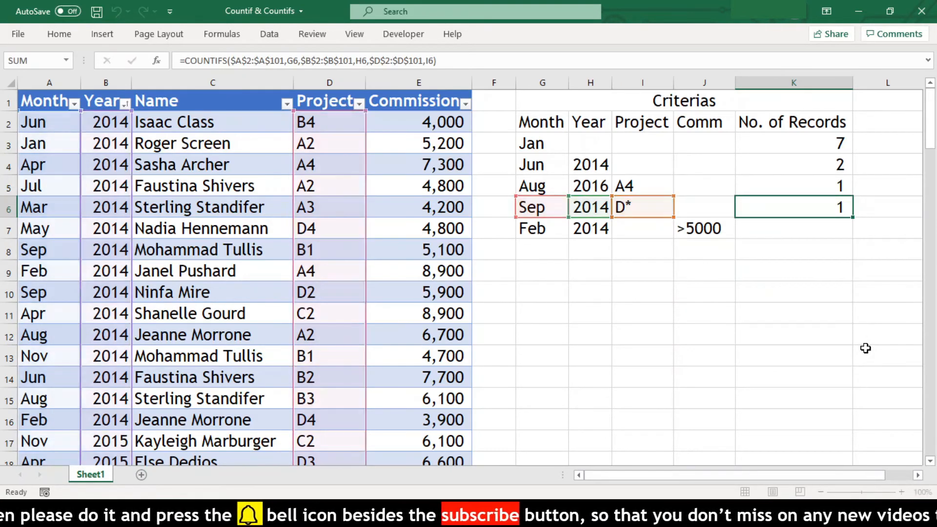
Change the project criterion in I6 to *1
left_click(654, 207)
key("F2")
key("BackSpace")
key("BackSpace")
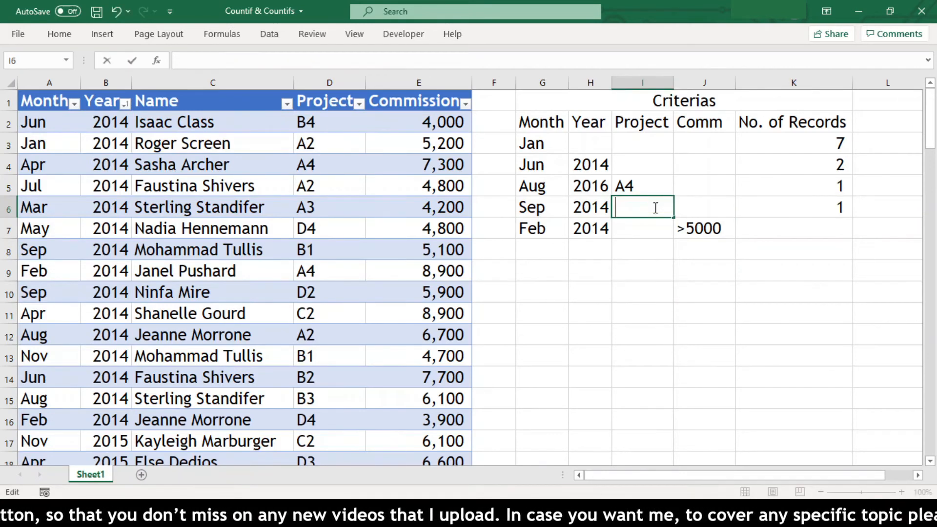
type("*1")
key("Return")
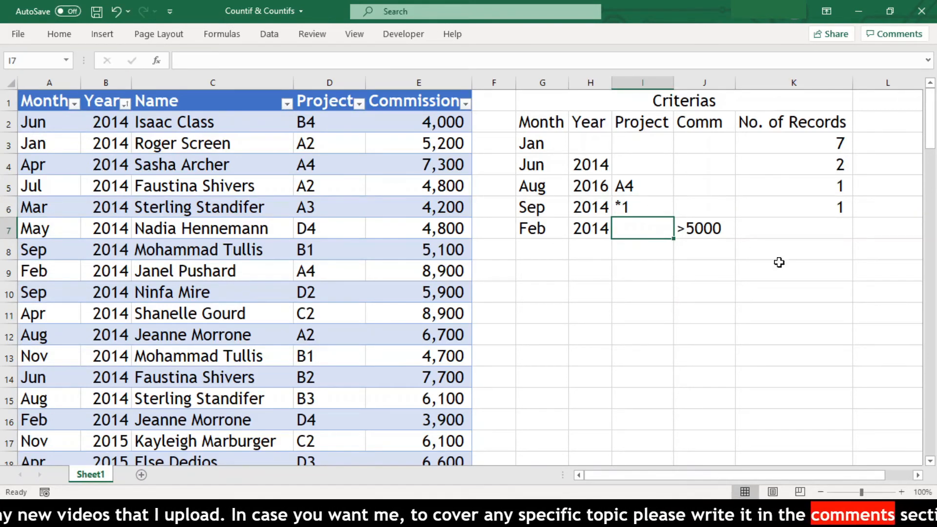
Examine the >5000 commission criterion in J7, including its comparison operator and number
left_click(843, 237)
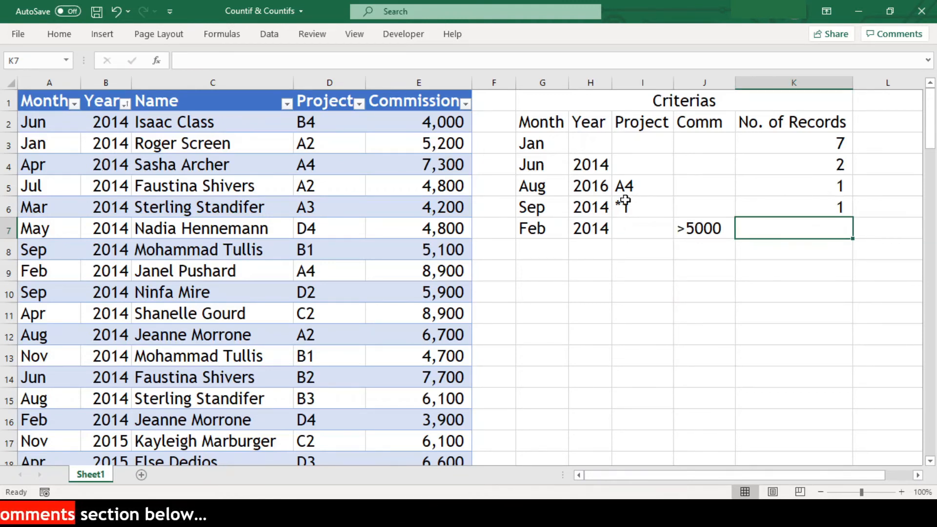
key("ctrl+c")
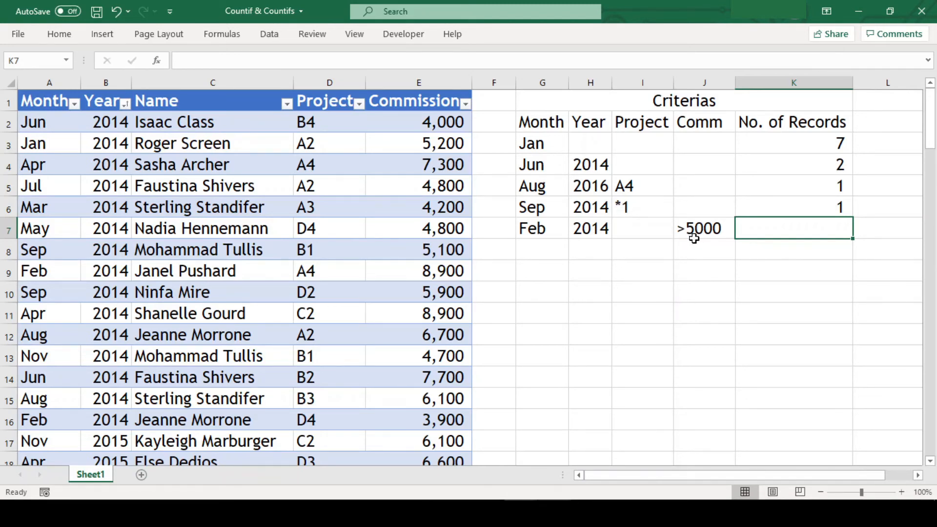
left_click(719, 236)
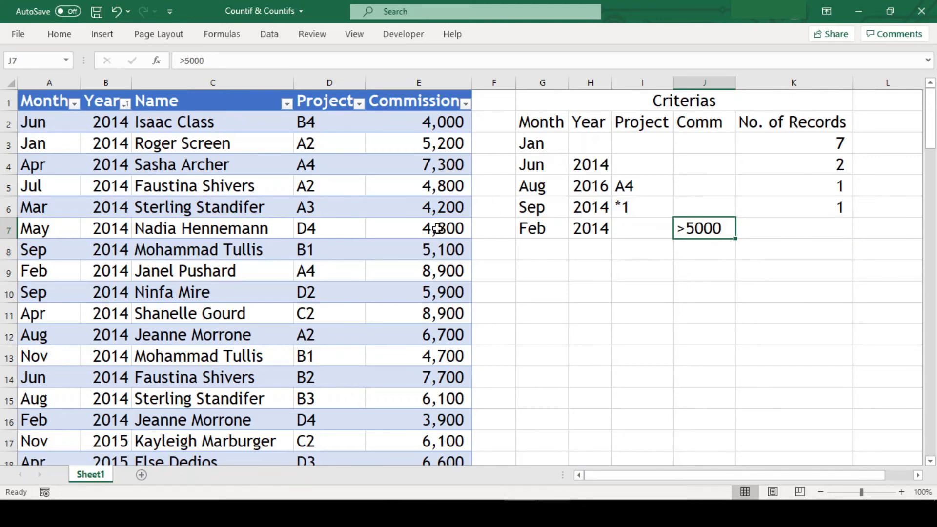
double_click(688, 233)
key("shift+Left")
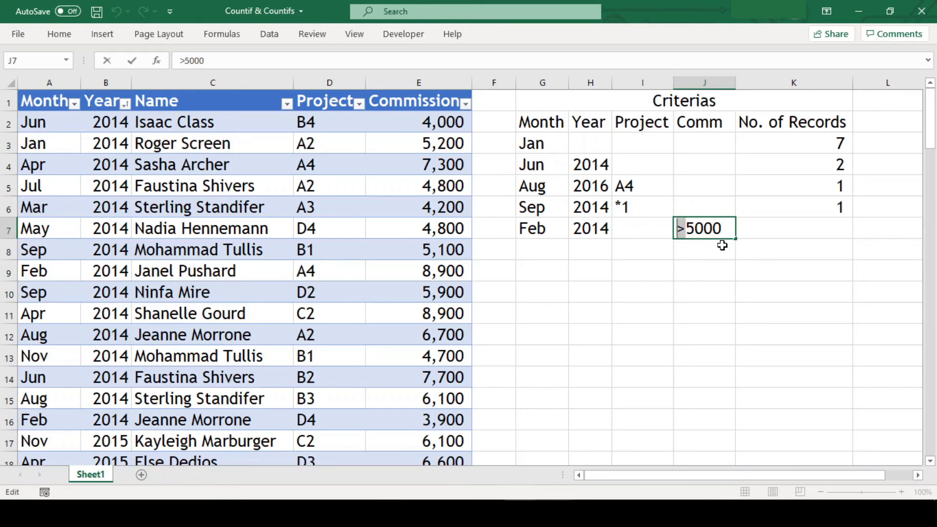
key("Left")
key("shift+Right")
key("shift+Right")
key("shift+Right")
key("shift+Right")
key("shift+Right")
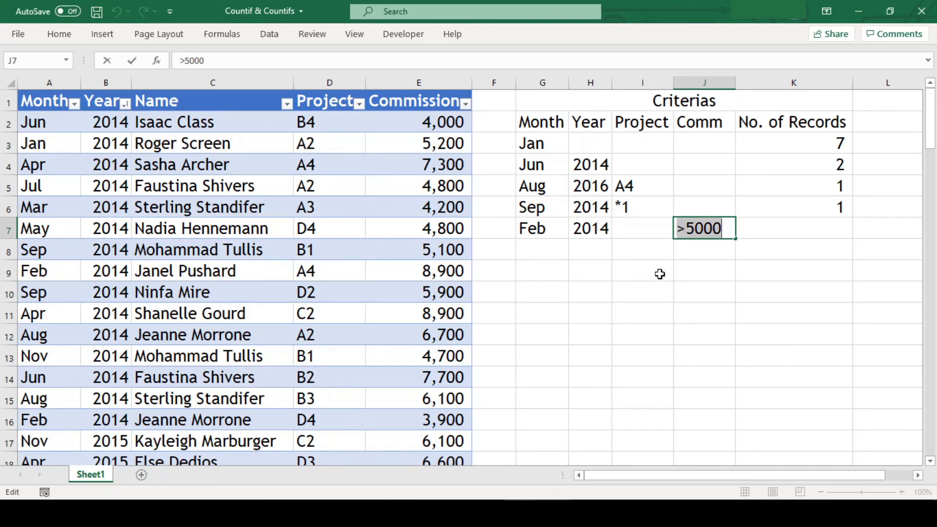
Fill the K6 formula down into K7 and repoint its third criteria pair to $E$2:$E$101 and J7
left_click(835, 231)
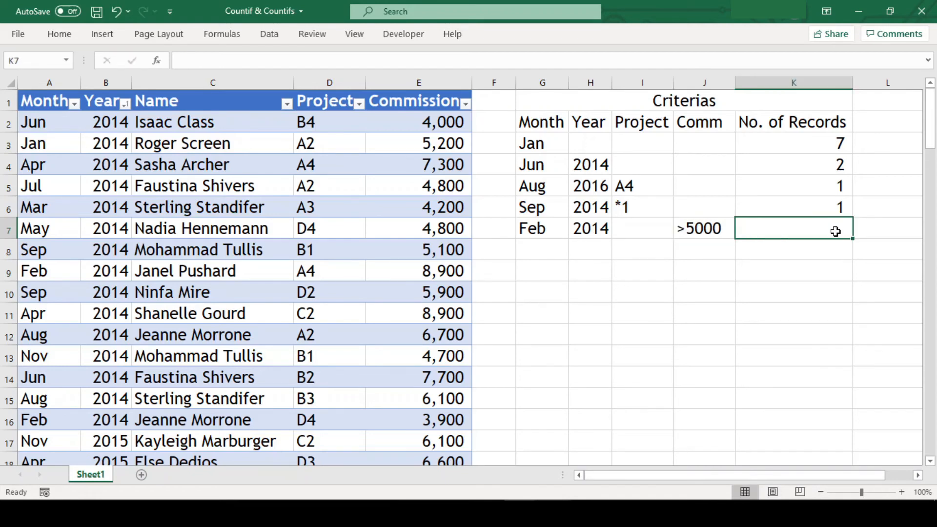
double_click(836, 231)
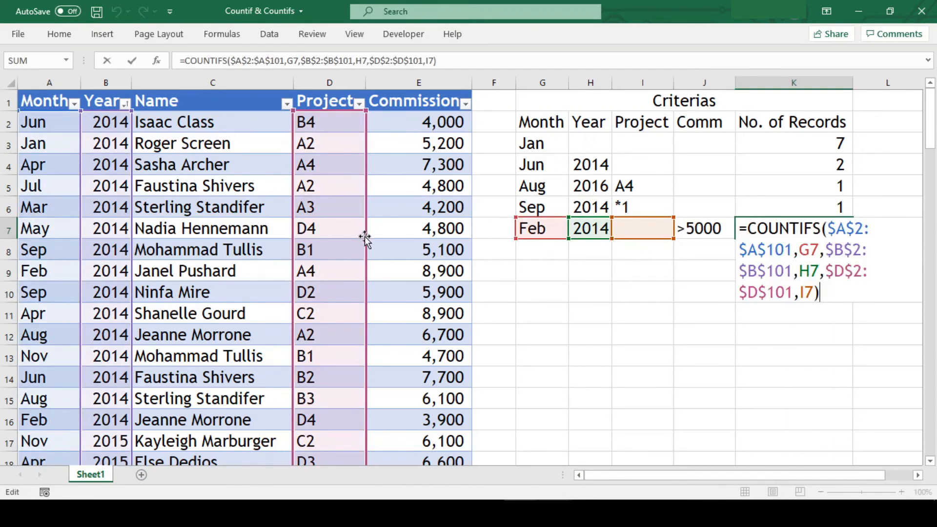
left_click_drag(364, 238, 410, 233)
left_click_drag(636, 238, 686, 237)
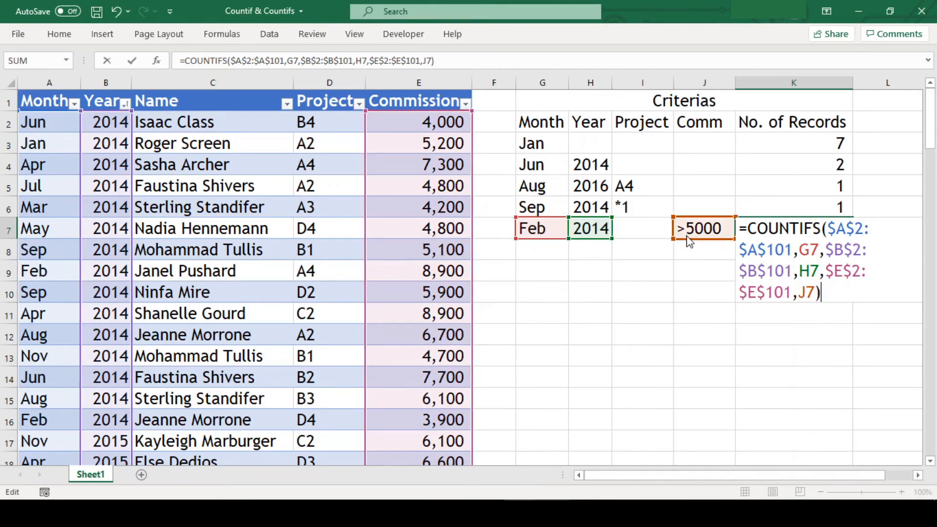
key("Return")
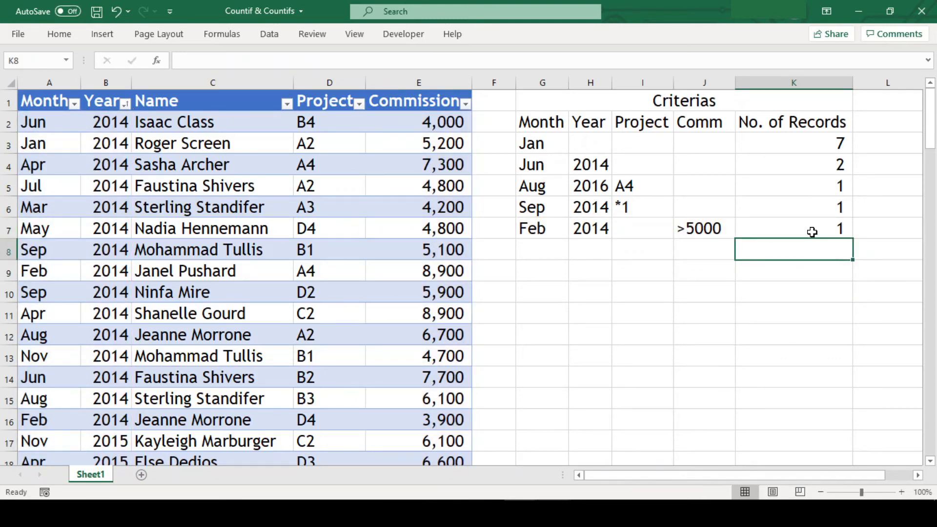
Re-enter the > operator in front of 5000 in the J7 commission criterion
left_click(723, 232)
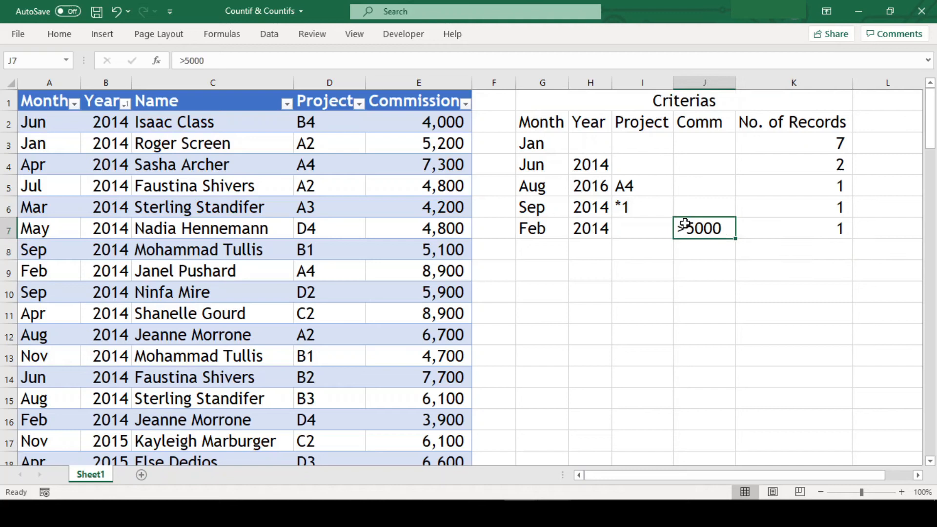
key("F2")
key("Left")
key("Left")
key("Left")
key("Left")
key("shift+Left")
type(">")
key("ctrl+Return")
Replace the J7 reference in the K7 formula with the literal criterion ">5000"
left_click(816, 230)
key("F2")
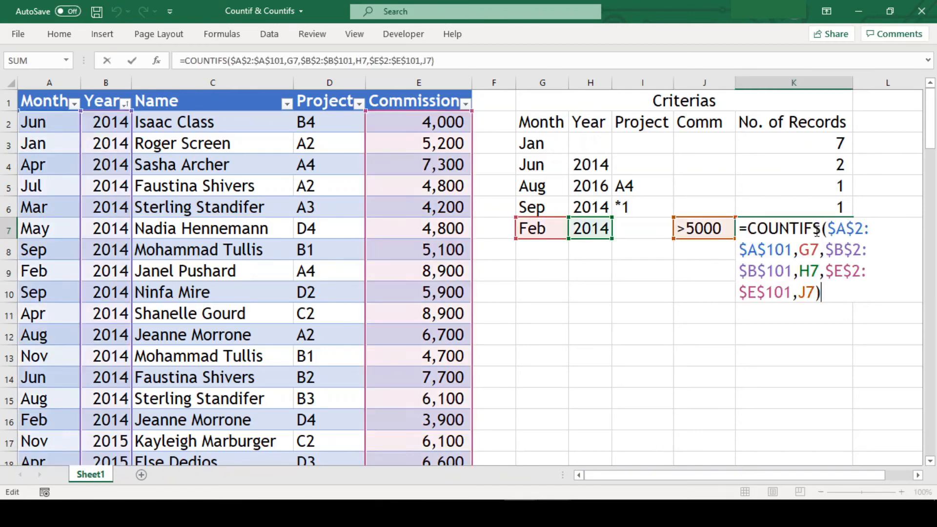
double_click(817, 289)
type("\">5000")
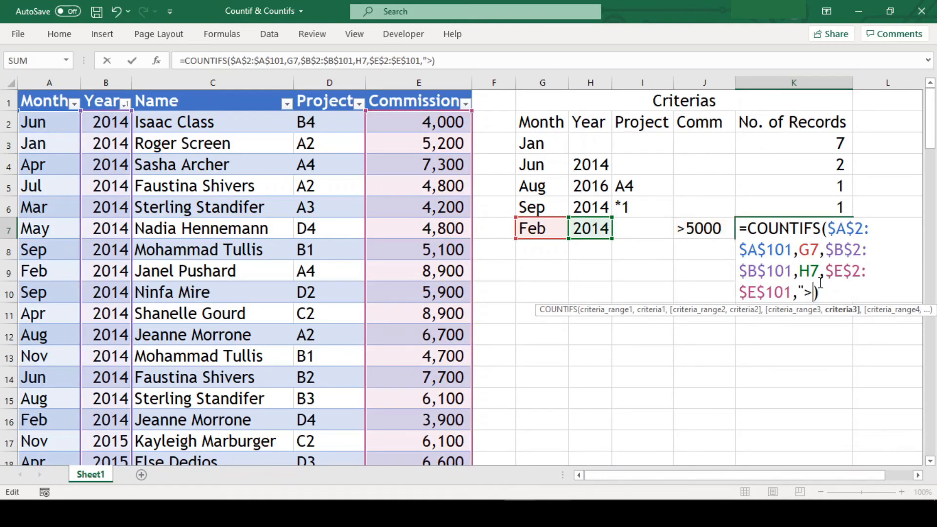
type("\"")
key("Return")
Rewrite the last criterion in the K7 formula as ">" & 5000 and review the finished formula
key("Up")
key("F2")
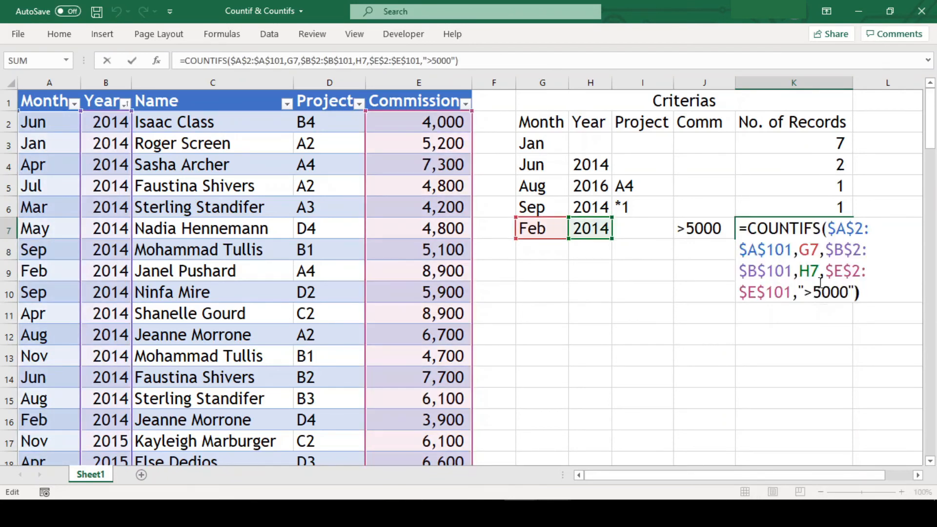
key("Left")
key("Left")
type("\" &")
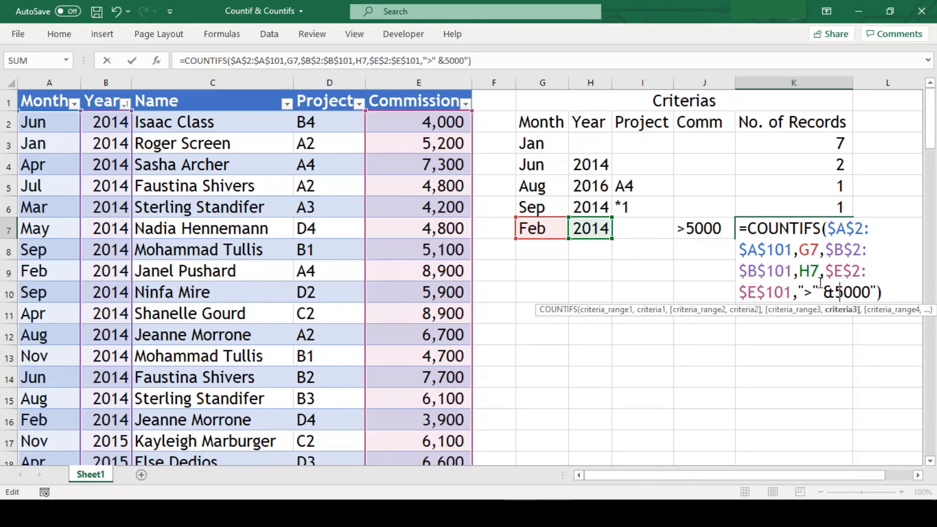
key("Right")
key("Right")
key("Right")
key("Right")
key("Delete")
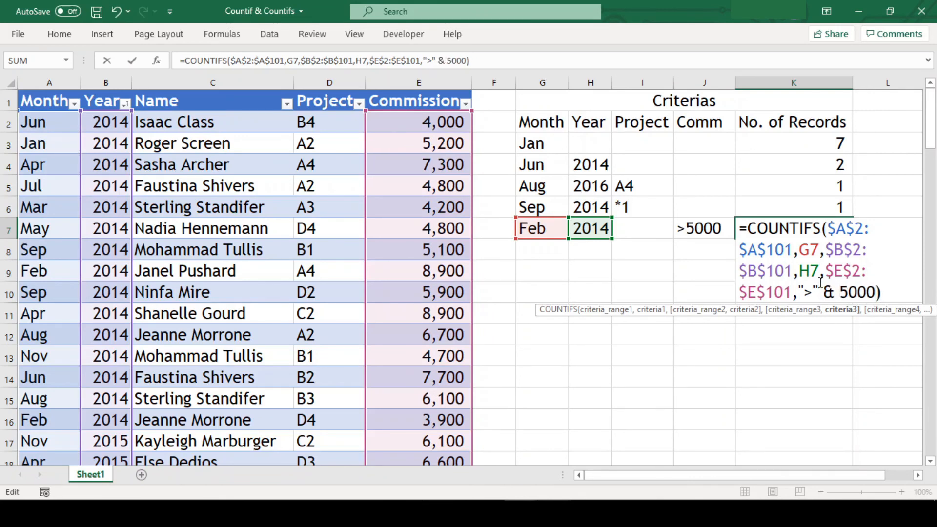
key("Return")
key("Up")
key("F2")
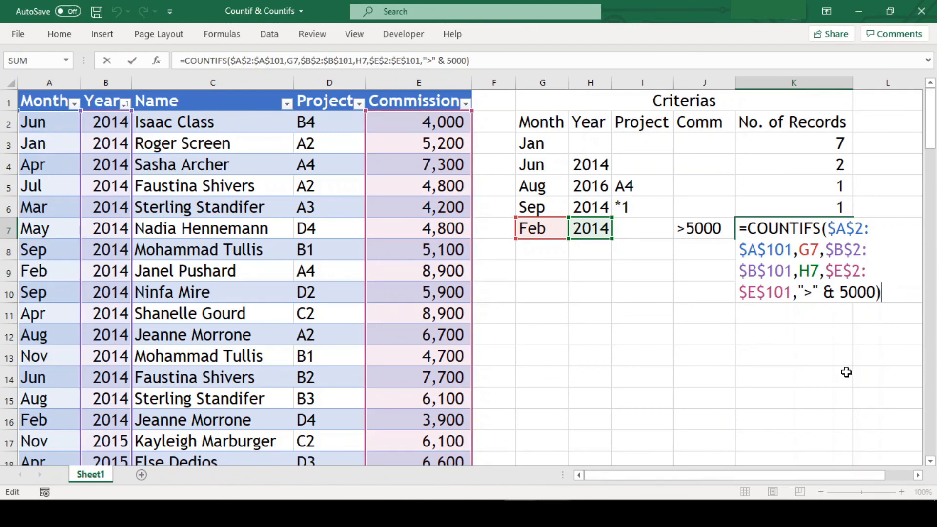
key("Escape")
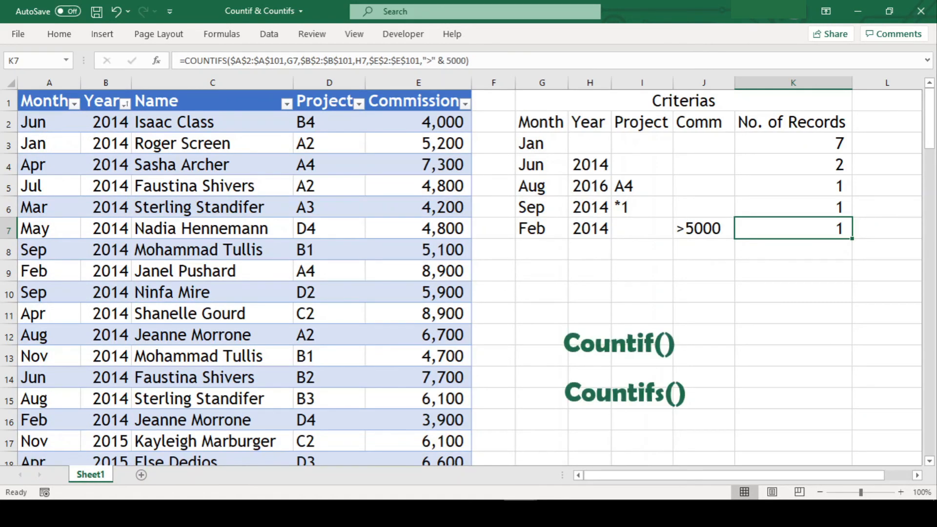